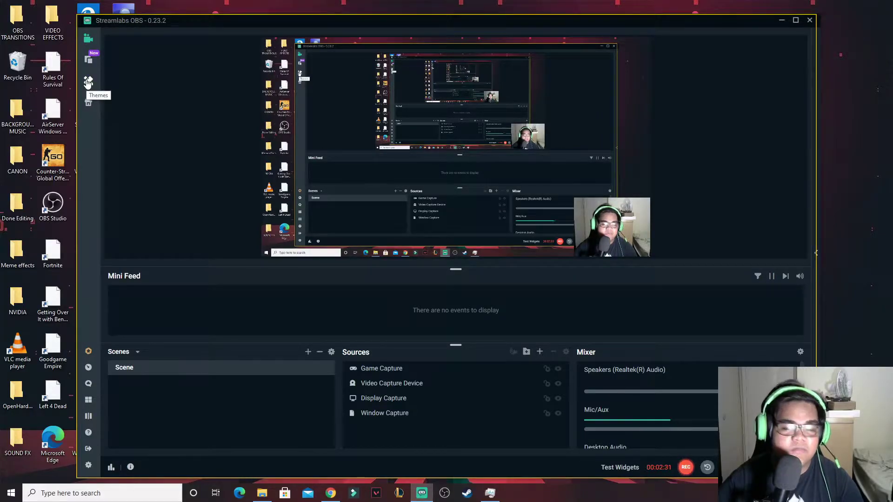
Open the scene themes library and search it for "free" overlays.
{"action": "left_click", "coordinate": [88, 82]}
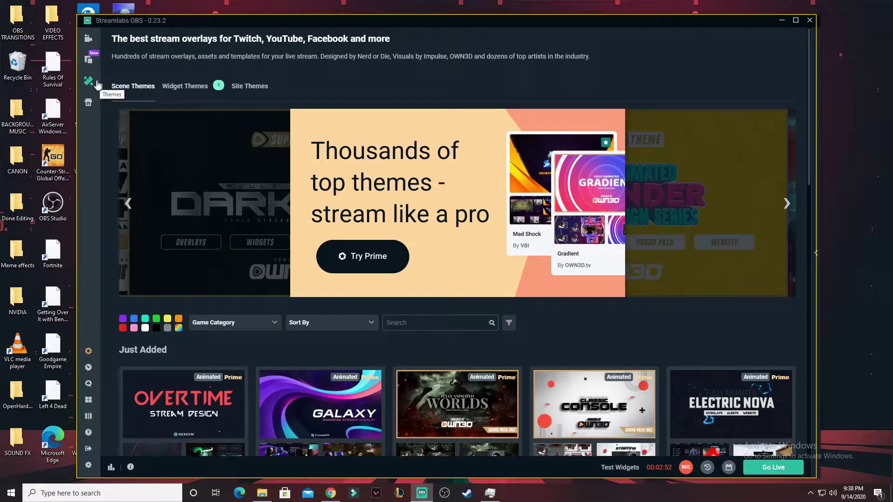
{"action": "scroll", "coordinate": [437, 297], "scroll_direction": "down", "scroll_amount": 1}
{"action": "scroll", "coordinate": [437, 296], "scroll_direction": "down", "scroll_amount": 6}
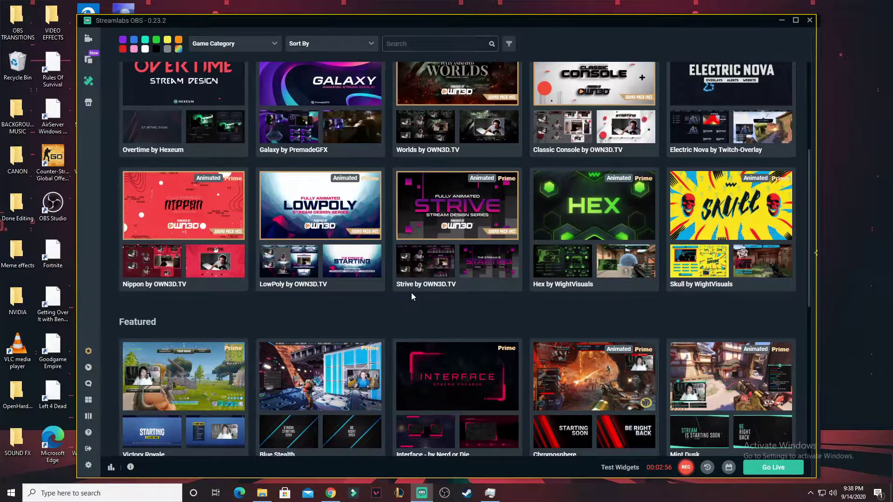
{"action": "scroll", "coordinate": [411, 292], "scroll_direction": "up", "scroll_amount": 4}
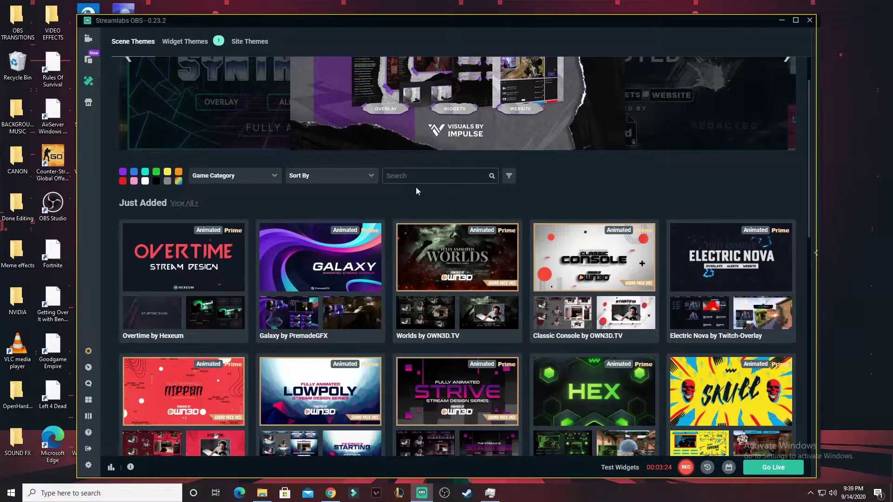
{"action": "left_click", "coordinate": [403, 179]}
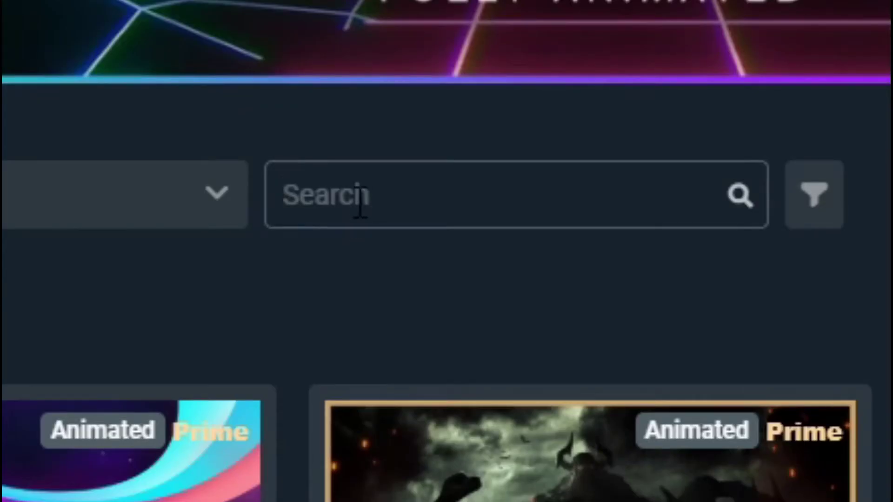
{"action": "type", "text": "free"}
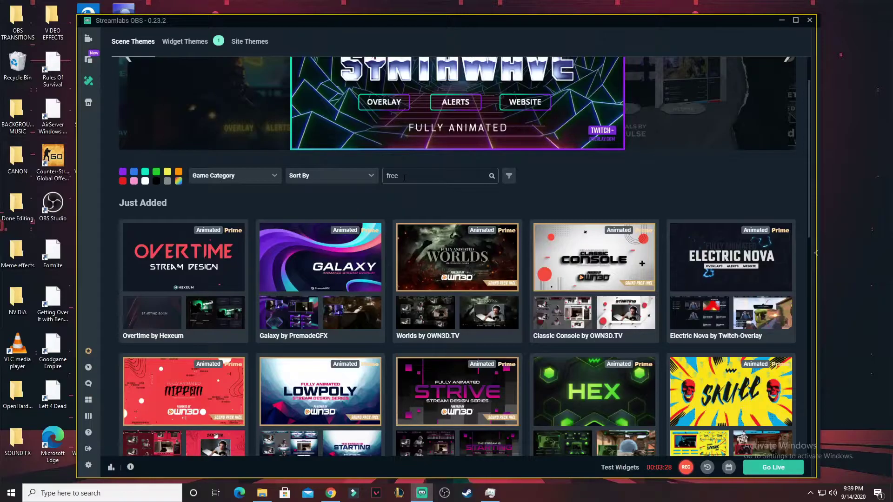
{"action": "key", "text": "Return"}
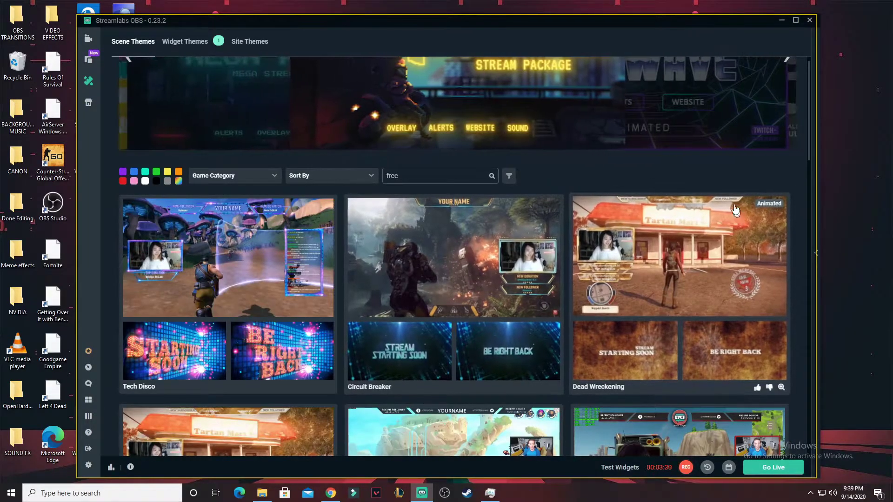
Browse the free overlays, preview the animated Dead Wreckening theme and return to the listing.
{"action": "scroll", "coordinate": [478, 253], "scroll_direction": "down", "scroll_amount": 6}
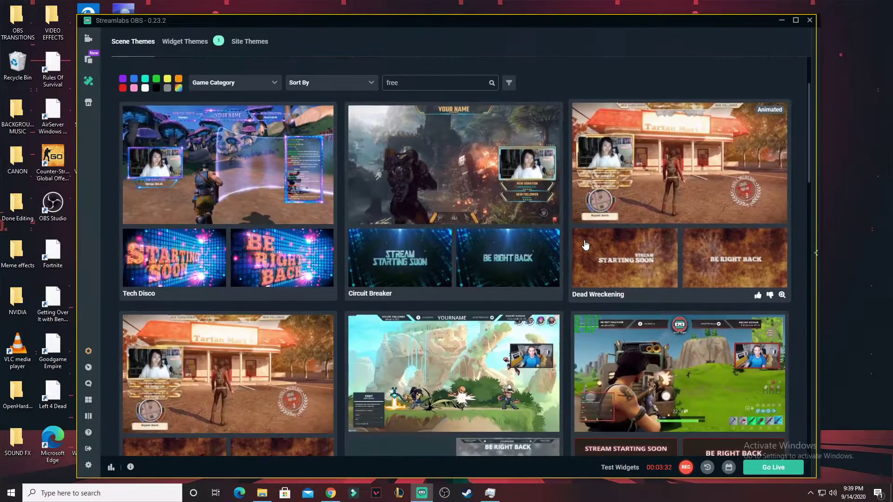
{"action": "scroll", "coordinate": [478, 253], "scroll_direction": "down", "scroll_amount": 2}
{"action": "scroll", "coordinate": [411, 235], "scroll_direction": "up", "scroll_amount": 8}
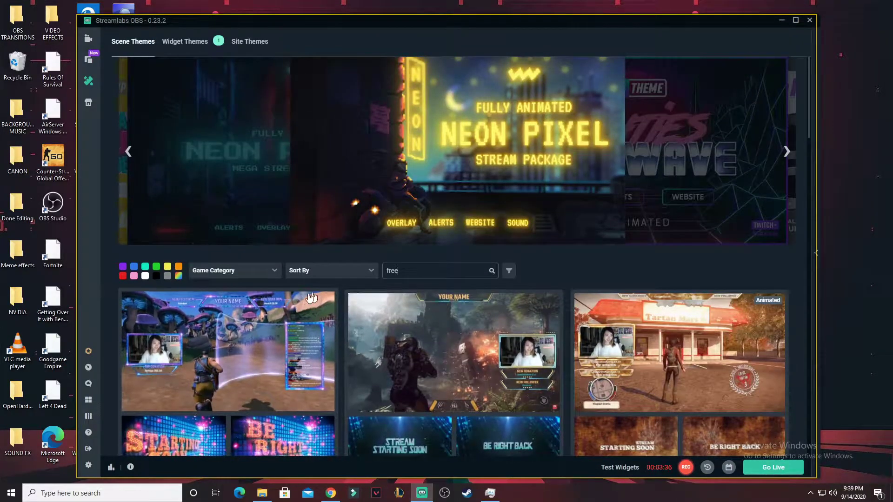
{"action": "scroll", "coordinate": [441, 296], "scroll_direction": "down", "scroll_amount": 3}
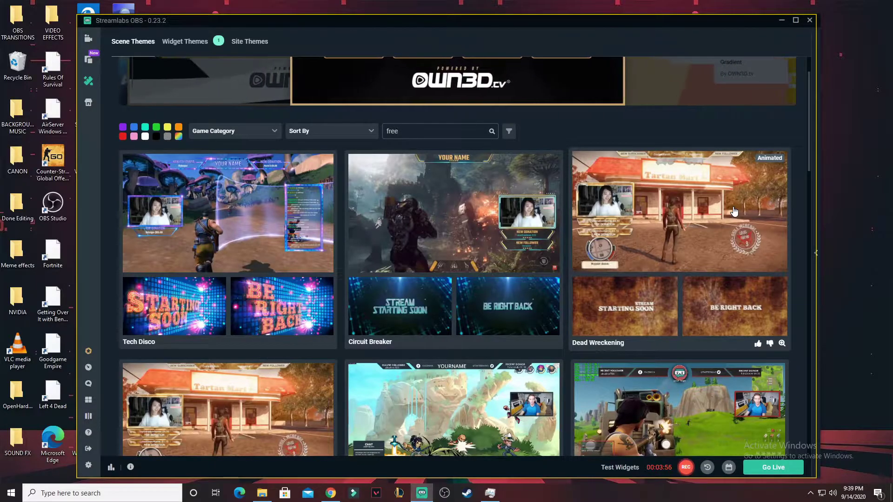
{"action": "left_click", "coordinate": [734, 212]}
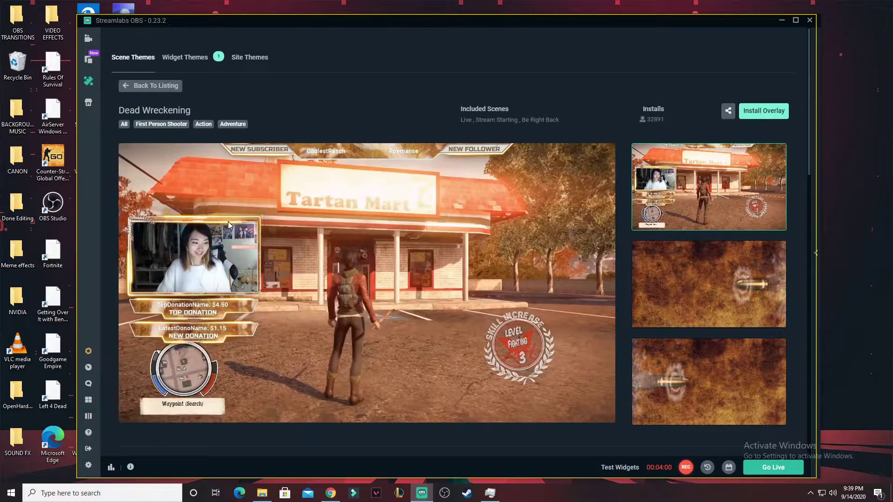
{"action": "left_click", "coordinate": [150, 86]}
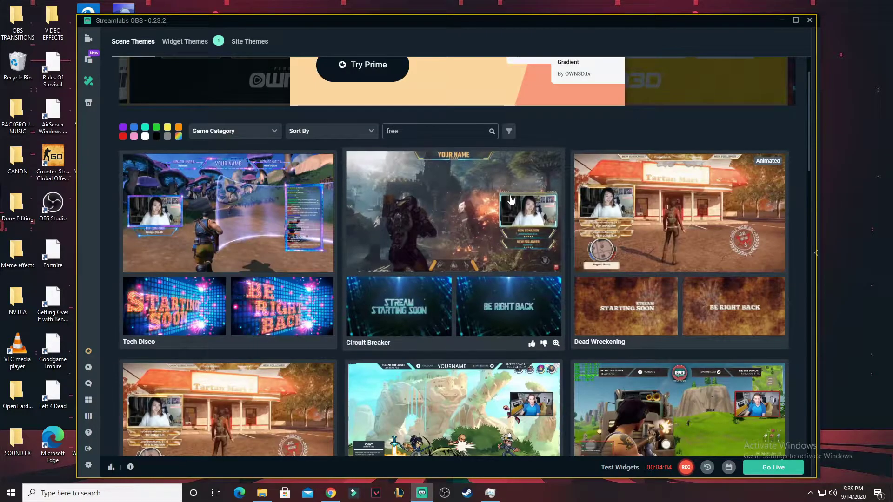
Preview the Circuit Breaker overlay and its Stream Starting Soon scene, and return to the listing.
{"action": "left_click", "coordinate": [510, 199]}
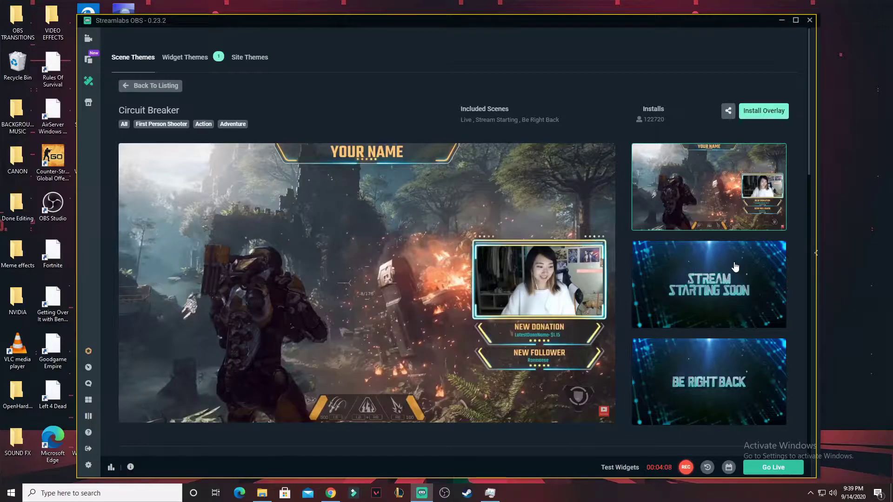
{"action": "left_click", "coordinate": [735, 267]}
{"action": "key", "text": "Escape"}
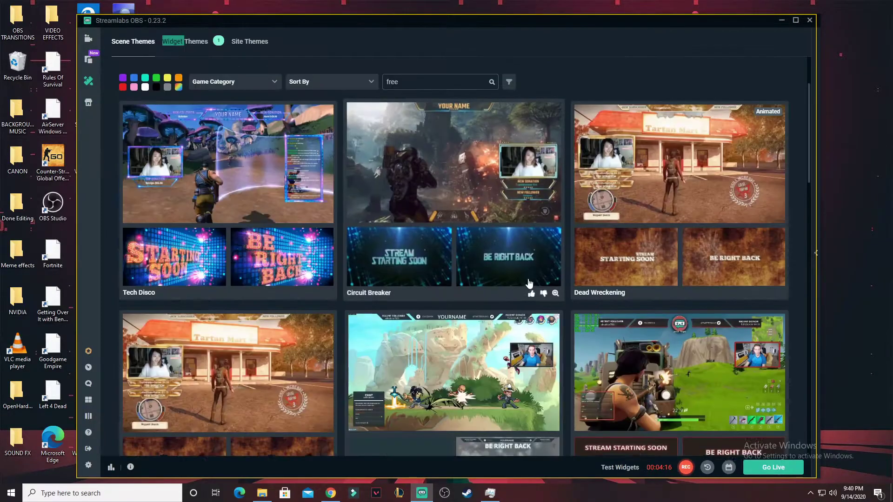
Look further through the free overlays, view the RuneScape Stream Pack details and return to the listing.
{"action": "scroll", "coordinate": [674, 289], "scroll_direction": "down", "scroll_amount": 5}
{"action": "scroll", "coordinate": [675, 288], "scroll_direction": "down", "scroll_amount": 4}
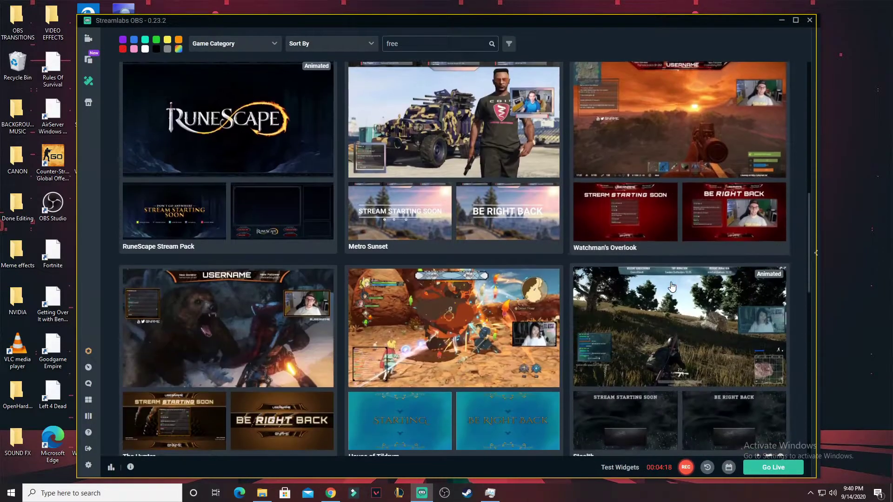
{"action": "scroll", "coordinate": [349, 223], "scroll_direction": "up", "scroll_amount": 2}
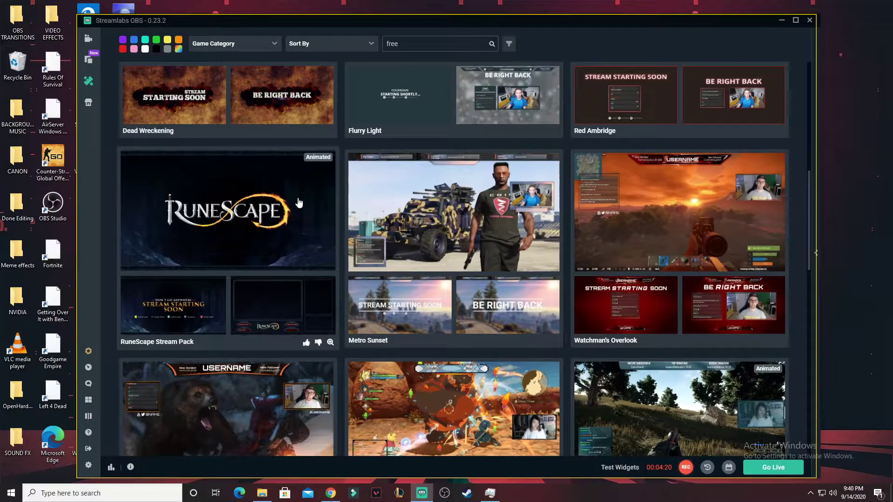
{"action": "left_click", "coordinate": [262, 207]}
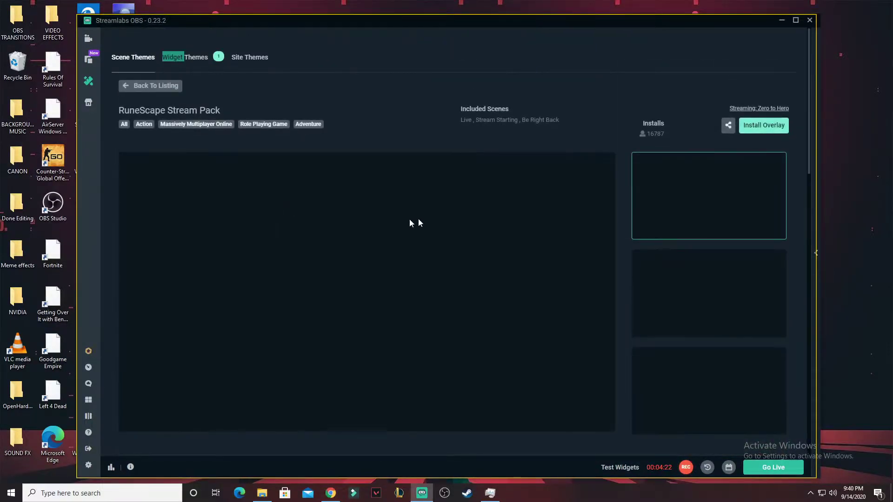
{"action": "key", "text": "Escape"}
Browse the remaining free overlays and open the Dead Wreckening theme in the second row of results.
{"action": "scroll", "coordinate": [576, 306], "scroll_direction": "down", "scroll_amount": 2}
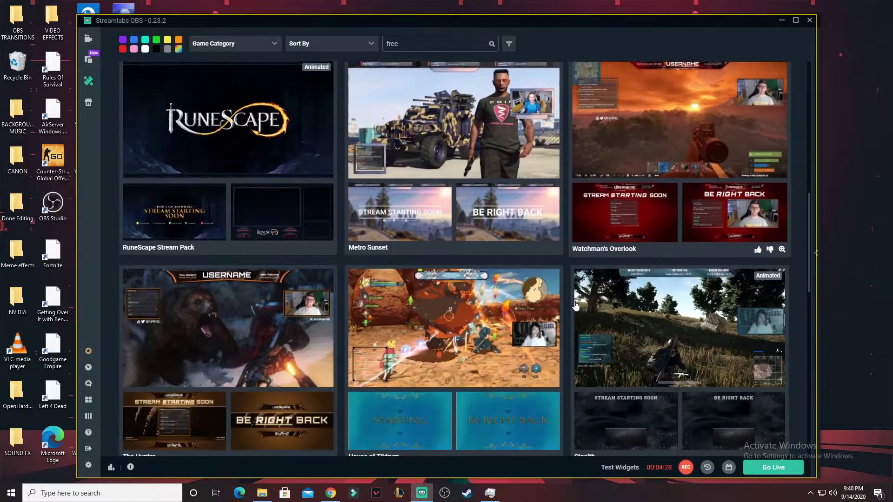
{"action": "scroll", "coordinate": [554, 310], "scroll_direction": "down", "scroll_amount": 3}
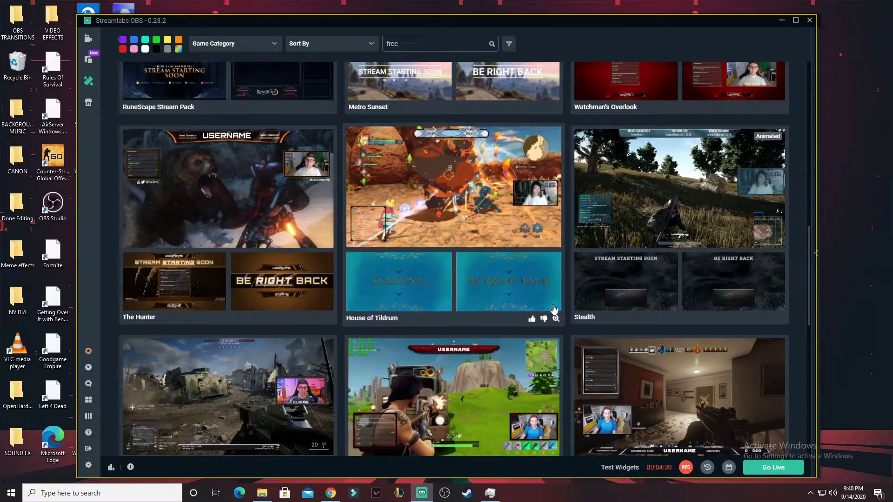
{"action": "scroll", "coordinate": [554, 309], "scroll_direction": "up", "scroll_amount": 10}
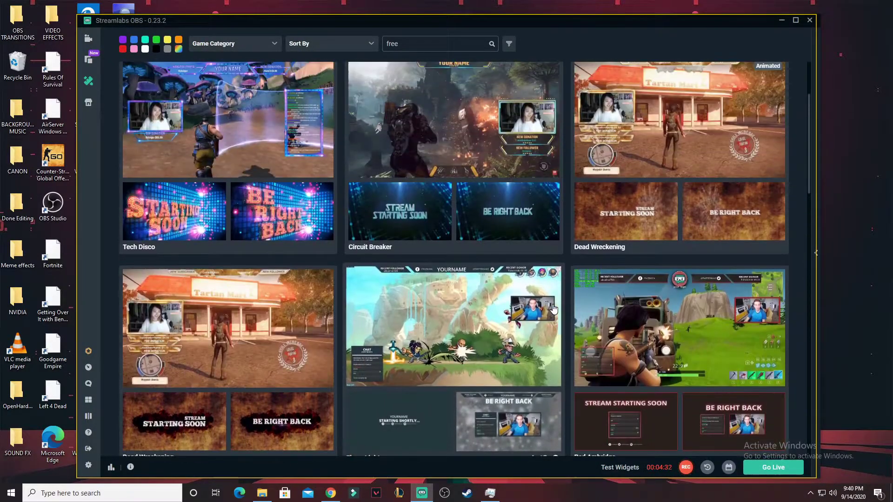
{"action": "left_click", "coordinate": [325, 288]}
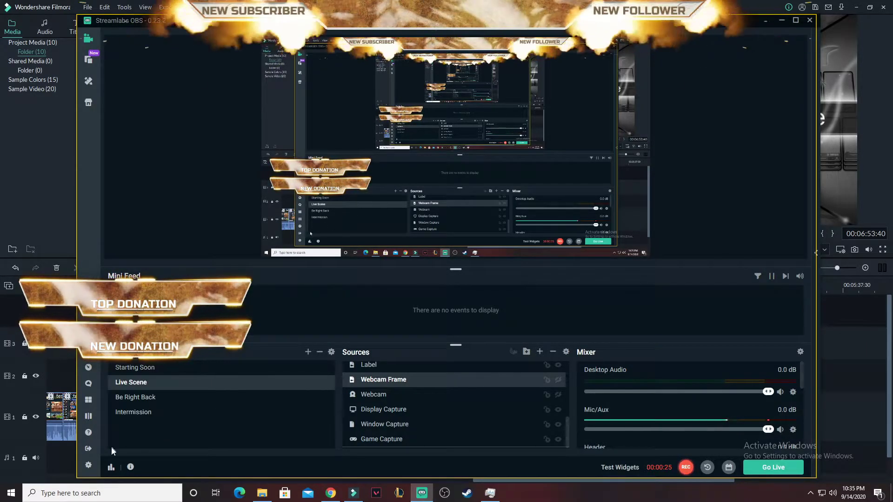
Open the hotkey settings and examine the scene-switch hotkeys for Be Right Back and Starting Soon.
{"action": "left_click", "coordinate": [88, 466]}
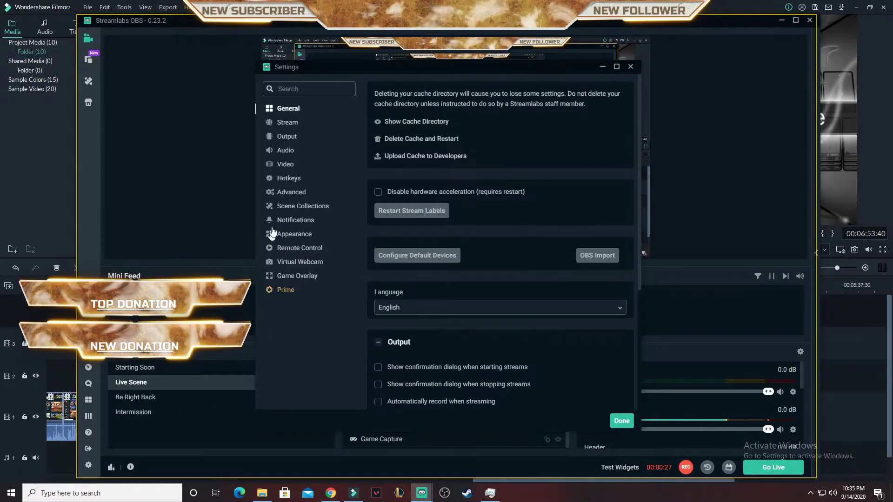
{"action": "left_click", "coordinate": [289, 179]}
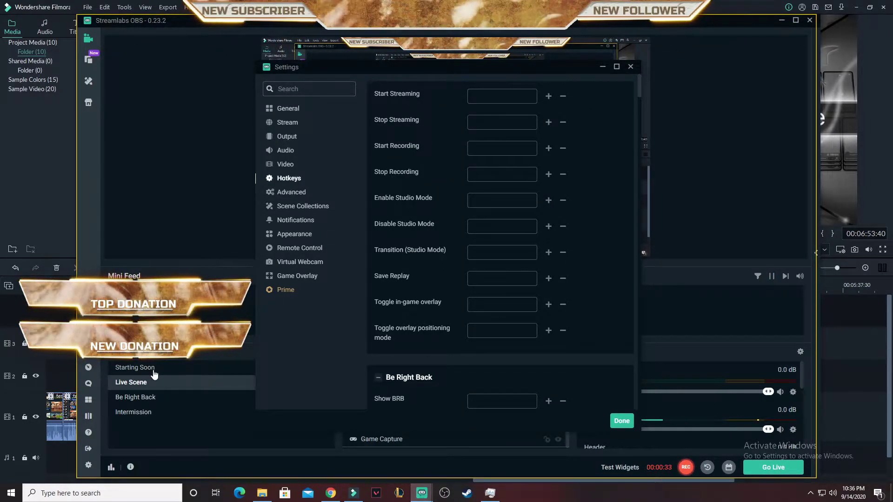
{"action": "scroll", "coordinate": [427, 305], "scroll_direction": "down", "scroll_amount": 8}
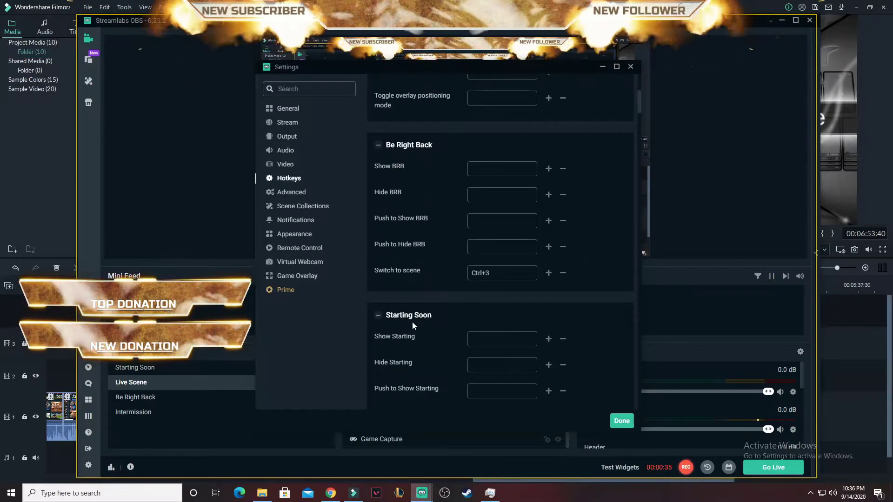
{"action": "scroll", "coordinate": [414, 300], "scroll_direction": "down", "scroll_amount": 1}
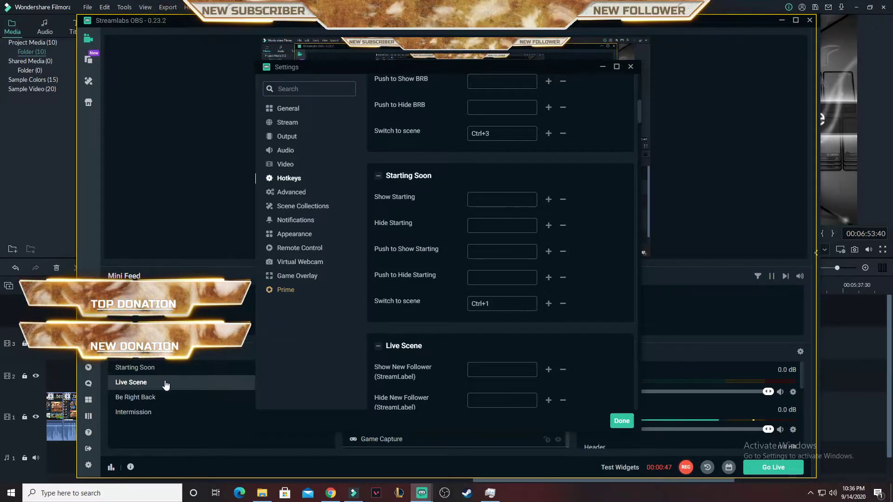
Examine the scene-switch hotkey for Live Scene and recheck the one for Be Right Back.
{"action": "scroll", "coordinate": [425, 292], "scroll_direction": "down", "scroll_amount": 9}
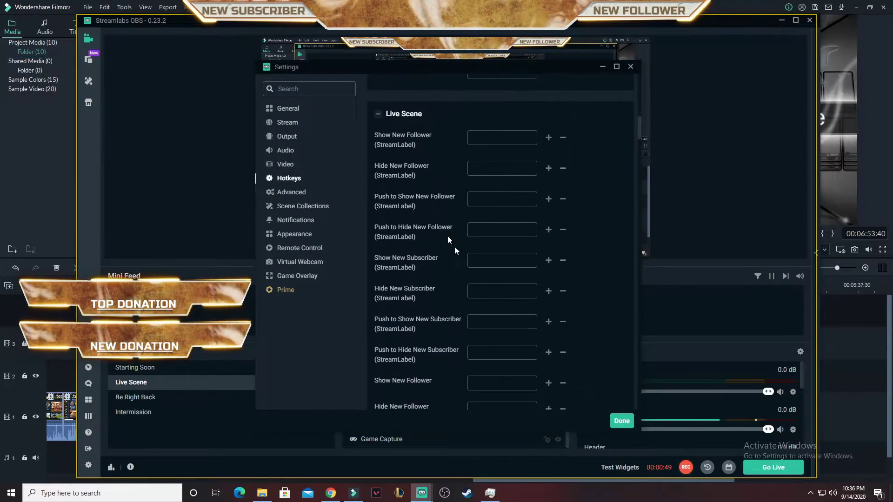
{"action": "scroll", "coordinate": [428, 312], "scroll_direction": "down", "scroll_amount": 15}
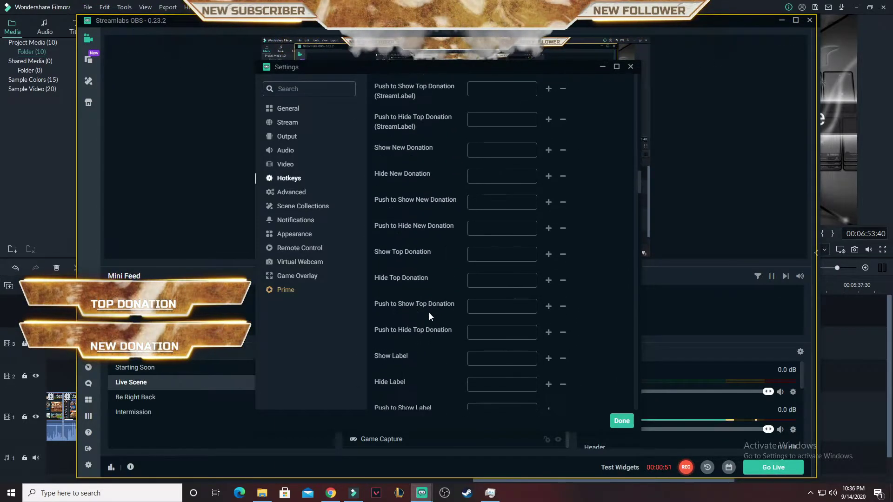
{"action": "scroll", "coordinate": [429, 313], "scroll_direction": "down", "scroll_amount": 12}
{"action": "scroll", "coordinate": [427, 315], "scroll_direction": "up", "scroll_amount": 5}
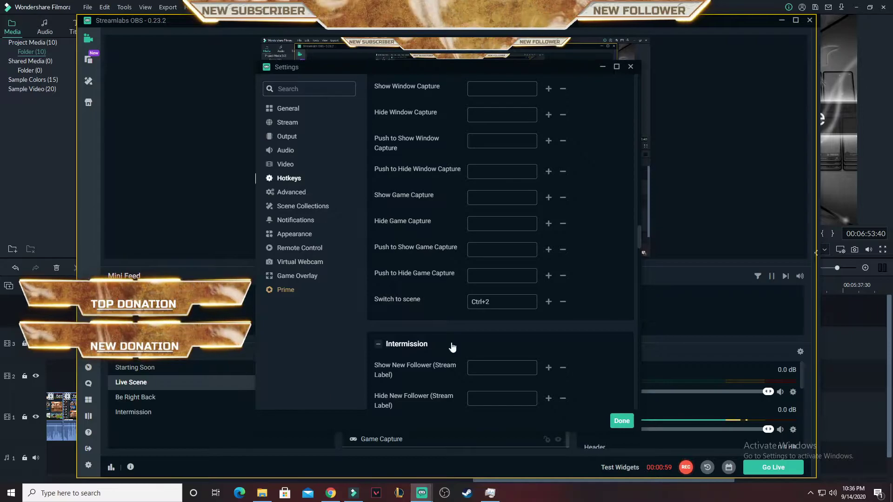
{"action": "scroll", "coordinate": [452, 347], "scroll_direction": "down", "scroll_amount": 1}
{"action": "scroll", "coordinate": [452, 347], "scroll_direction": "up", "scroll_amount": 12}
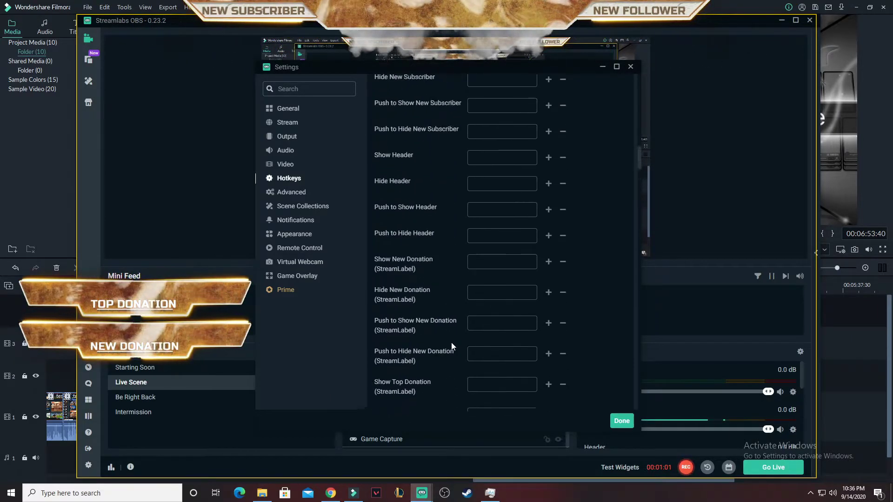
{"action": "scroll", "coordinate": [451, 346], "scroll_direction": "up", "scroll_amount": 10}
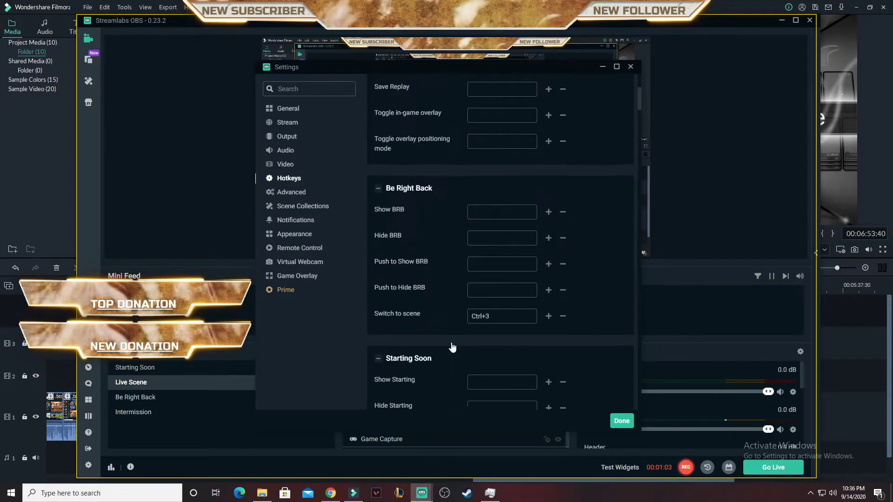
{"action": "scroll", "coordinate": [449, 340], "scroll_direction": "up", "scroll_amount": 1}
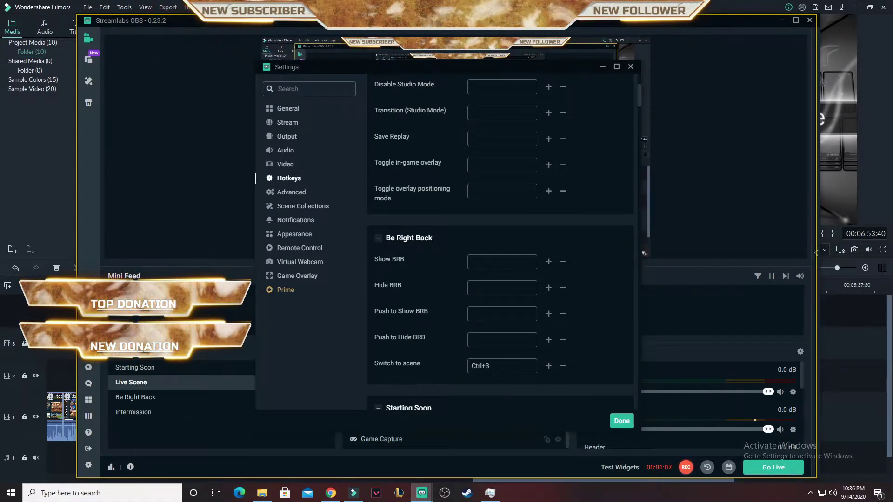
Examine the scene-switch hotkey for Intermission and close the settings.
{"action": "scroll", "coordinate": [495, 369], "scroll_direction": "down", "scroll_amount": 10}
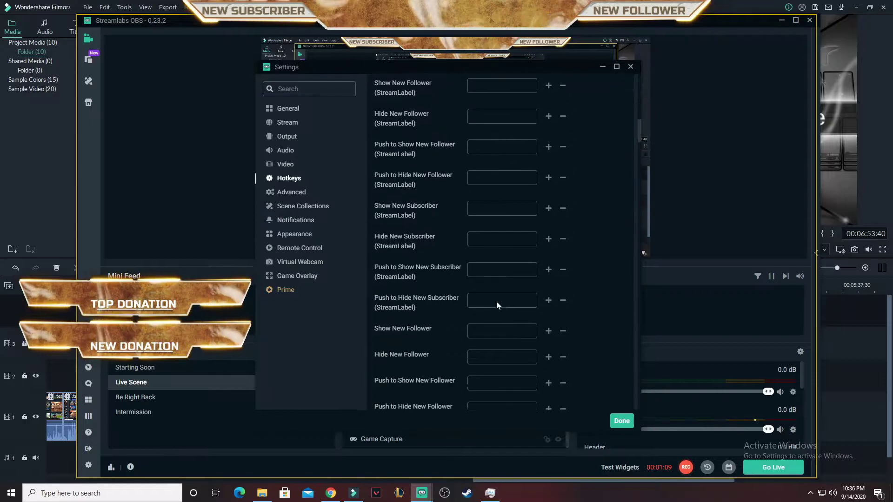
{"action": "scroll", "coordinate": [496, 301], "scroll_direction": "down", "scroll_amount": 10}
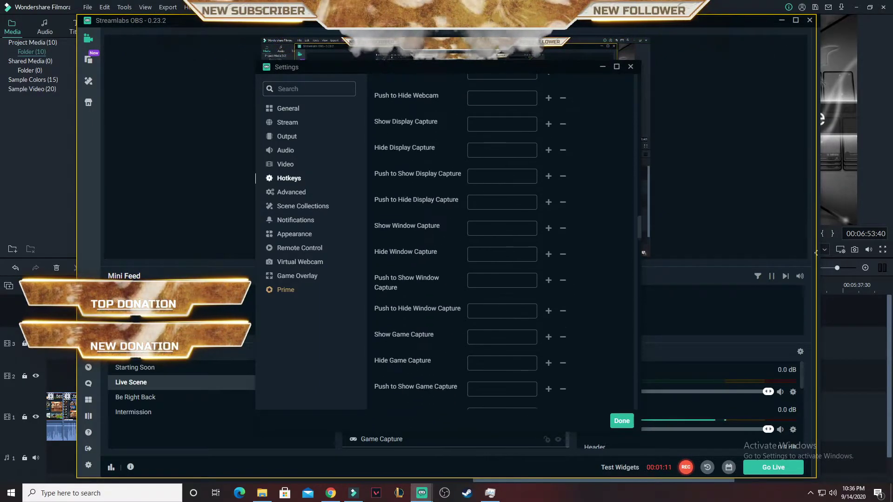
{"action": "scroll", "coordinate": [495, 301], "scroll_direction": "down", "scroll_amount": 5}
{"action": "scroll", "coordinate": [465, 233], "scroll_direction": "up", "scroll_amount": 3}
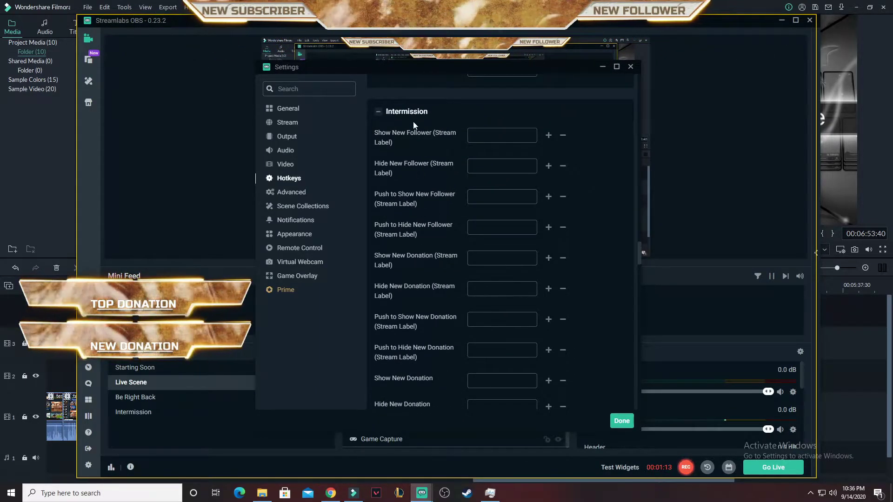
{"action": "scroll", "coordinate": [450, 274], "scroll_direction": "down", "scroll_amount": 5}
{"action": "scroll", "coordinate": [450, 274], "scroll_direction": "down", "scroll_amount": 8}
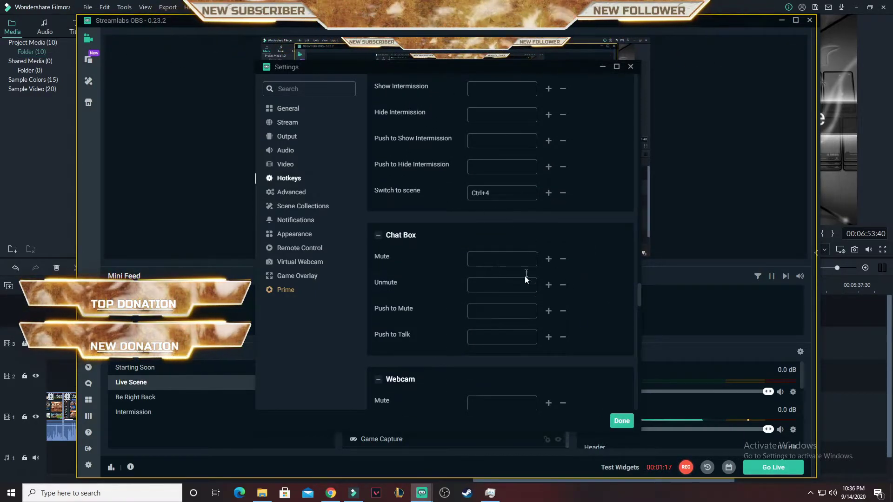
{"action": "left_click", "coordinate": [622, 421]}
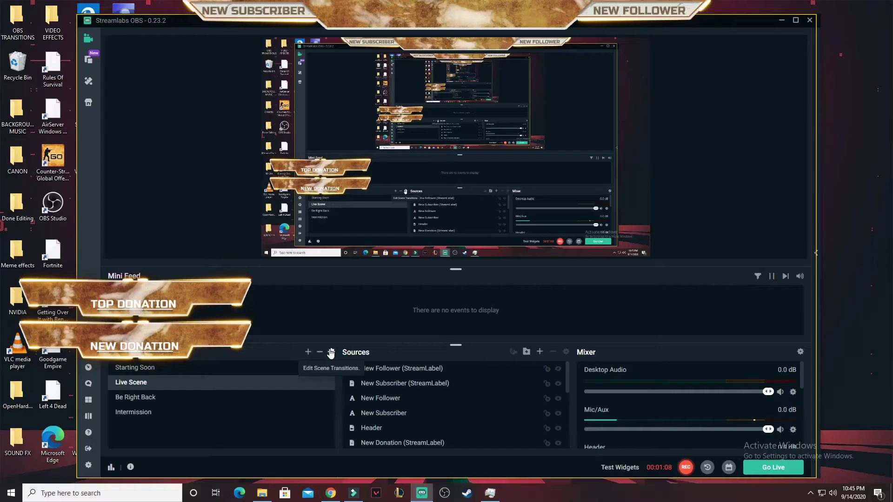
Add a Stinger scene transition named 555 that uses the Kaleidos Nope.webm video from the OBS TRANSITIONS folder.
{"action": "left_click", "coordinate": [764, 147]}
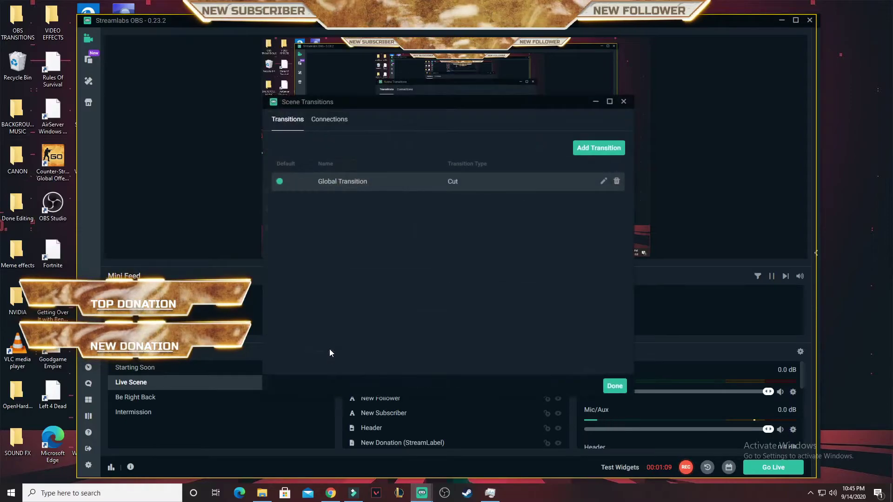
{"action": "left_click", "coordinate": [595, 150]}
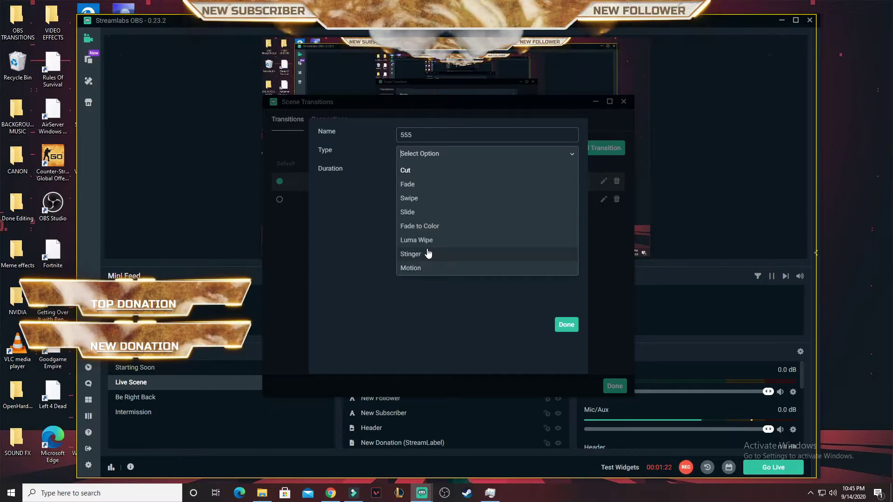
{"action": "left_click", "coordinate": [428, 255]}
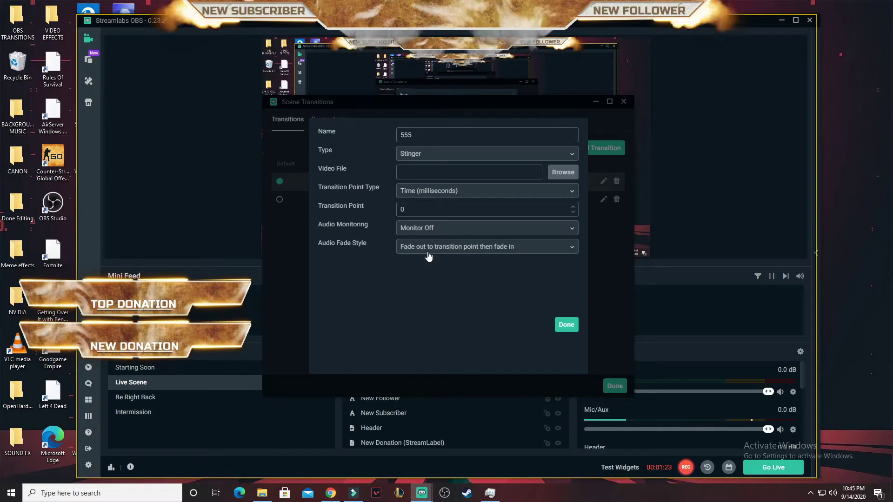
{"action": "left_click", "coordinate": [566, 173]}
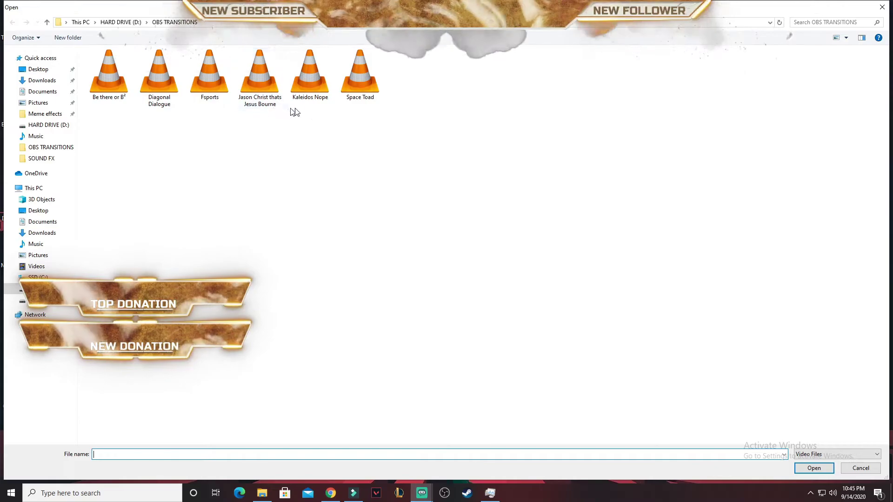
{"action": "double_click", "coordinate": [314, 77]}
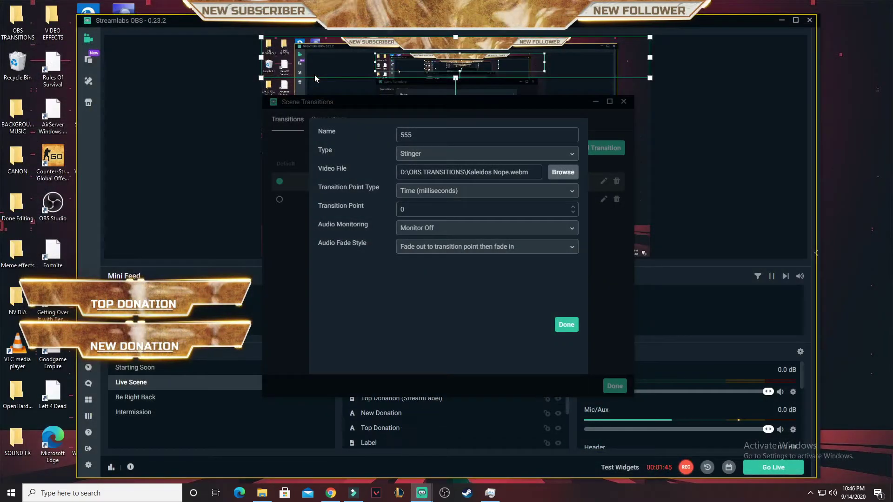
Set the stinger's transition point to 800 milliseconds, make 555 the default transition, and close the scene transitions.
{"action": "double_click", "coordinate": [414, 209]}
{"action": "type", "text": "800"}
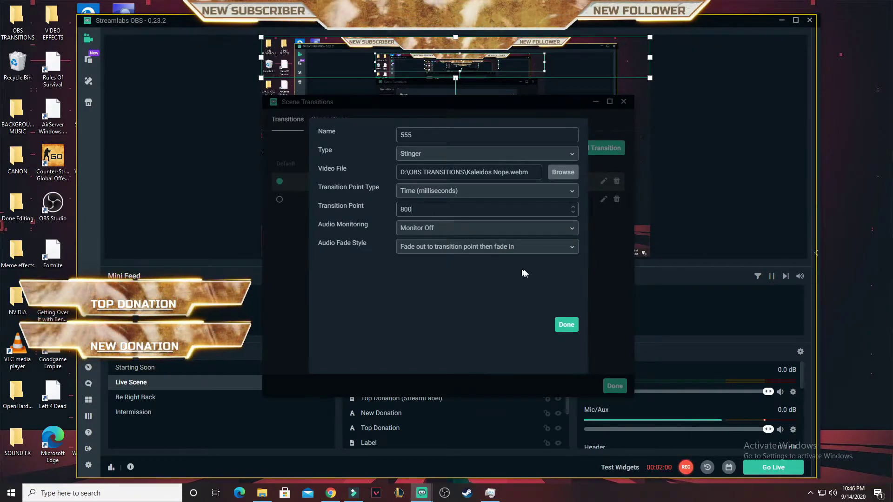
{"action": "left_click", "coordinate": [566, 324]}
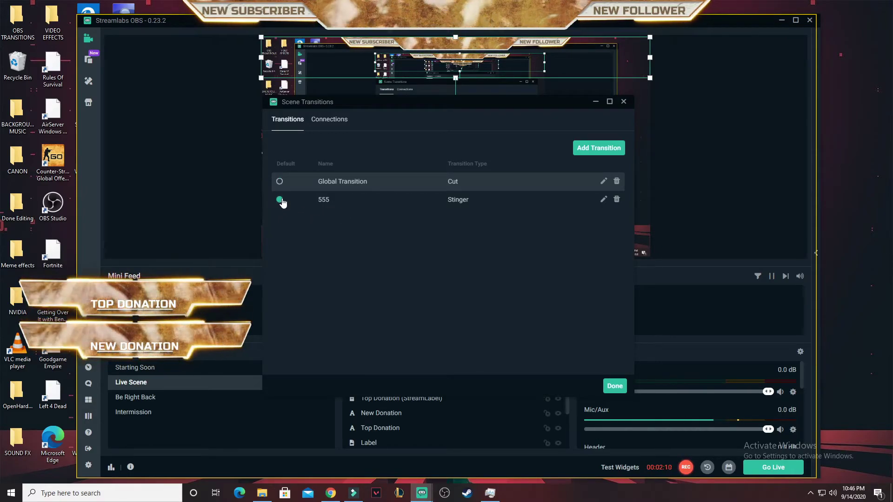
{"action": "left_click", "coordinate": [621, 386]}
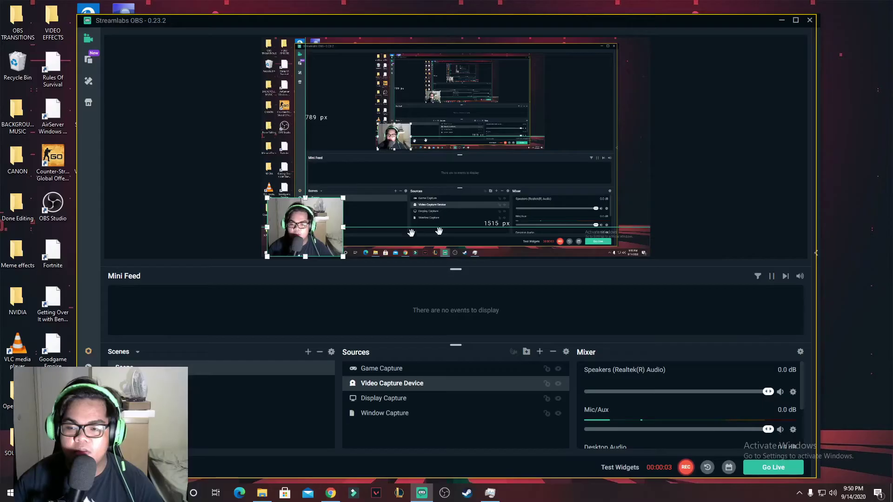
Set Mic/Auxiliary Device 1 to Microphone (USB Headphone Set) in the audio settings and save.
{"action": "left_click", "coordinate": [795, 204]}
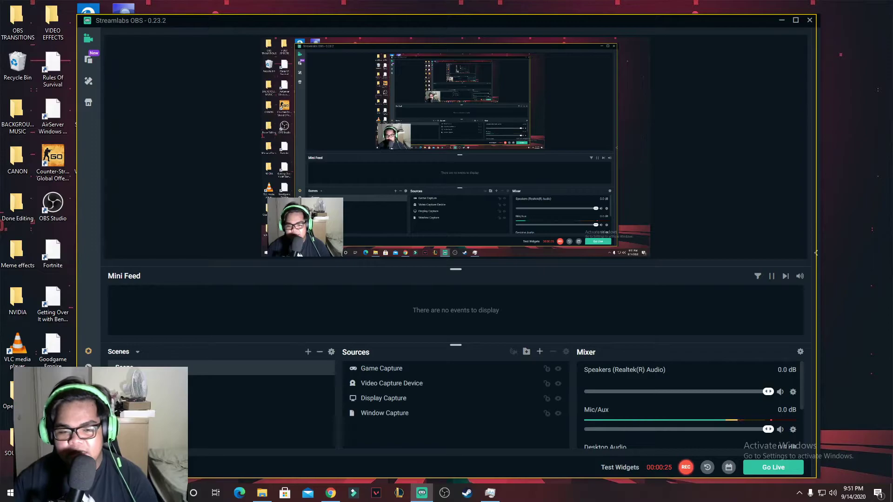
{"action": "left_click", "coordinate": [88, 447]}
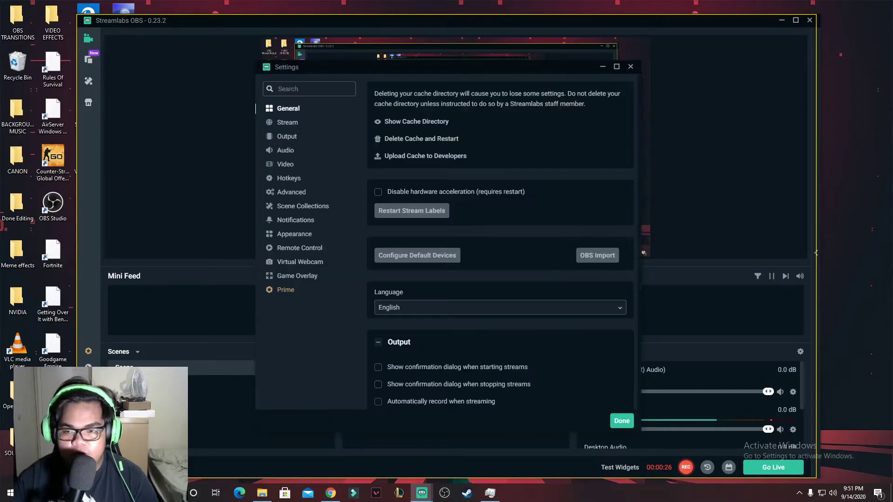
{"action": "left_click", "coordinate": [299, 154]}
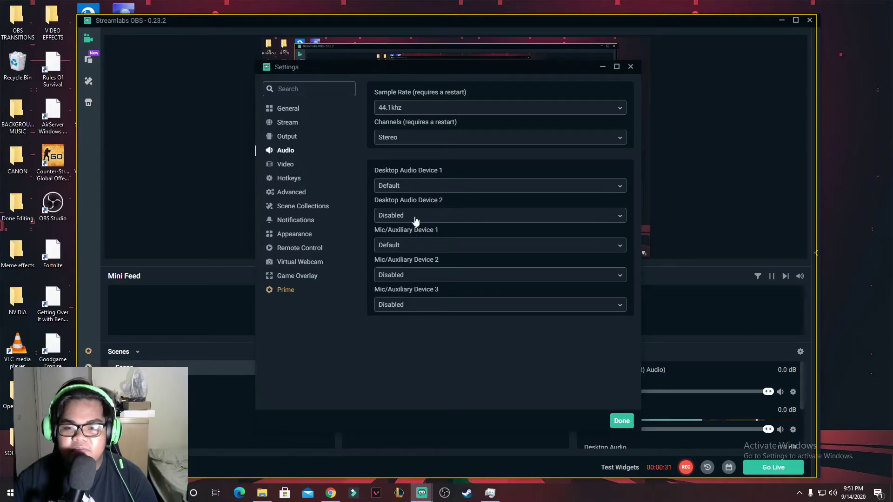
{"action": "left_click", "coordinate": [417, 249]}
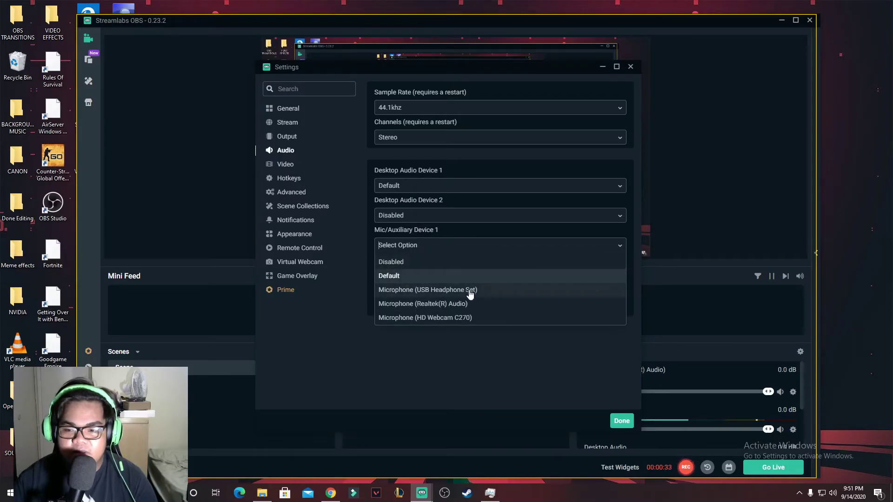
{"action": "left_click", "coordinate": [470, 291]}
{"action": "left_click", "coordinate": [621, 421]}
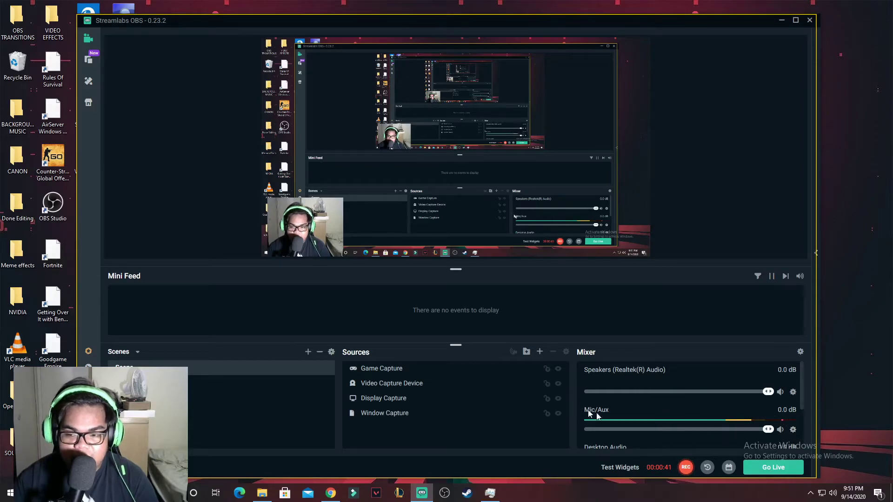
Examine the filters on the Mic/Aux source and the form for adding another one, without adding a filter.
{"action": "left_click", "coordinate": [793, 430]}
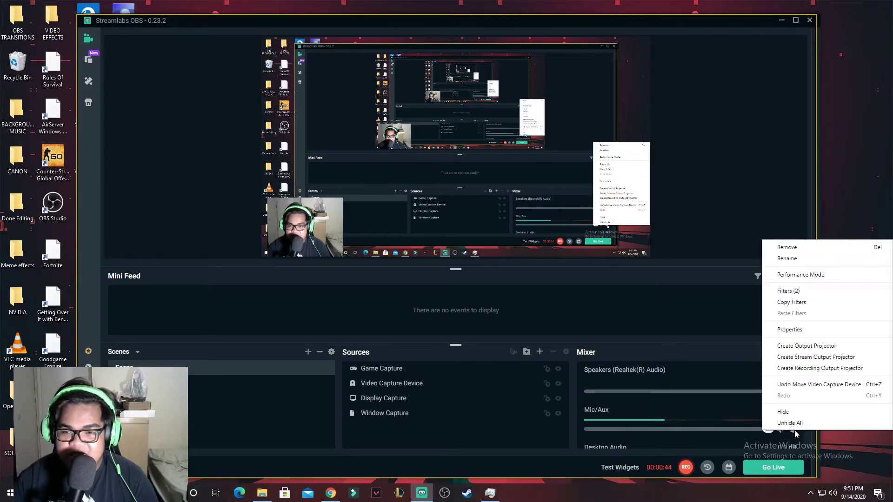
{"action": "left_click", "coordinate": [822, 293]}
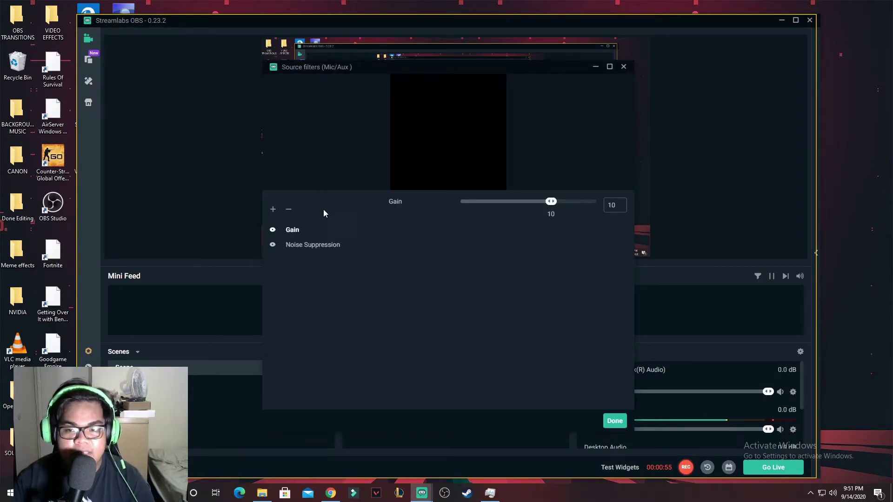
{"action": "left_click", "coordinate": [273, 210]}
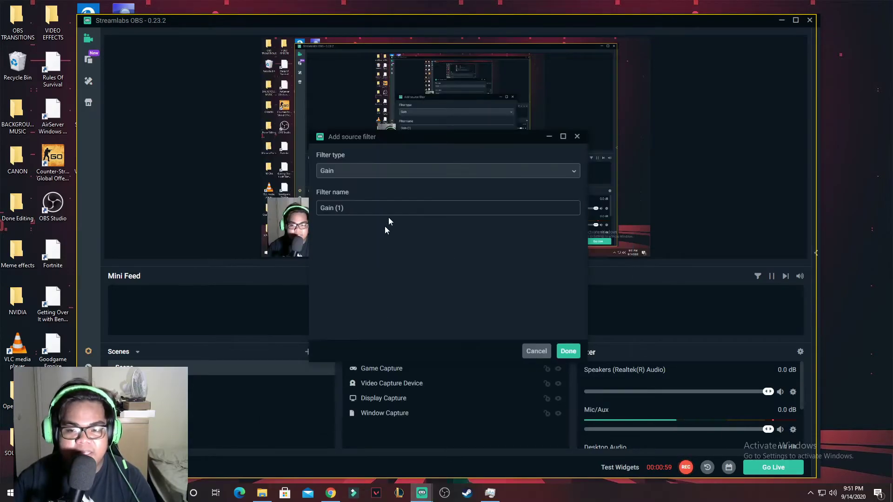
{"action": "left_click", "coordinate": [577, 137]}
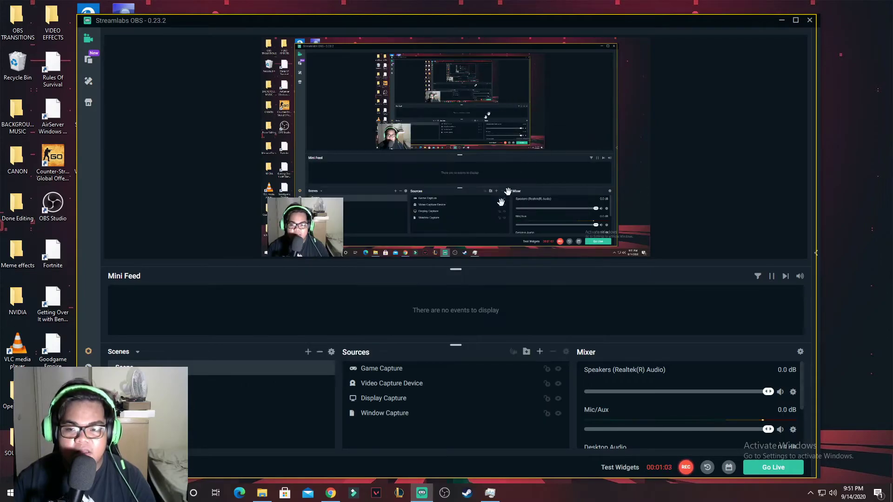
Review the Mic/Aux filters again and examine the filter types available for a new one, then cancel.
{"action": "left_click", "coordinate": [793, 429]}
{"action": "left_click", "coordinate": [800, 293]}
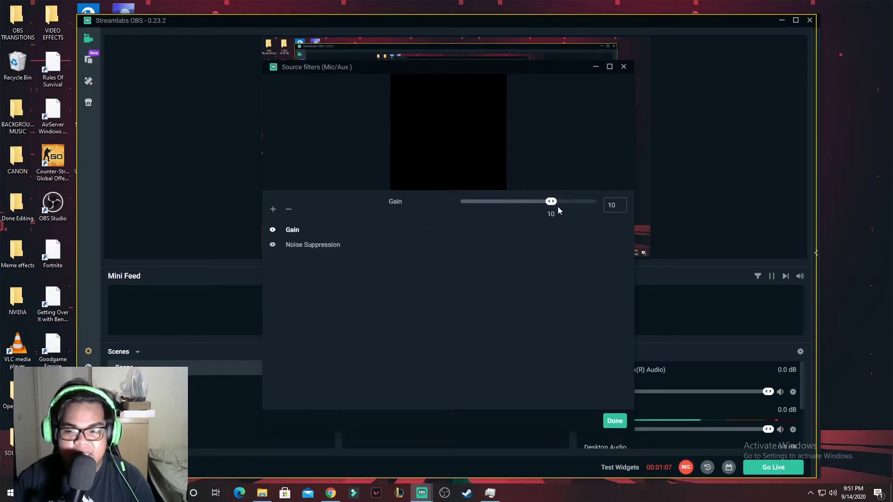
{"action": "left_click", "coordinate": [311, 246]}
{"action": "left_click", "coordinate": [273, 210]}
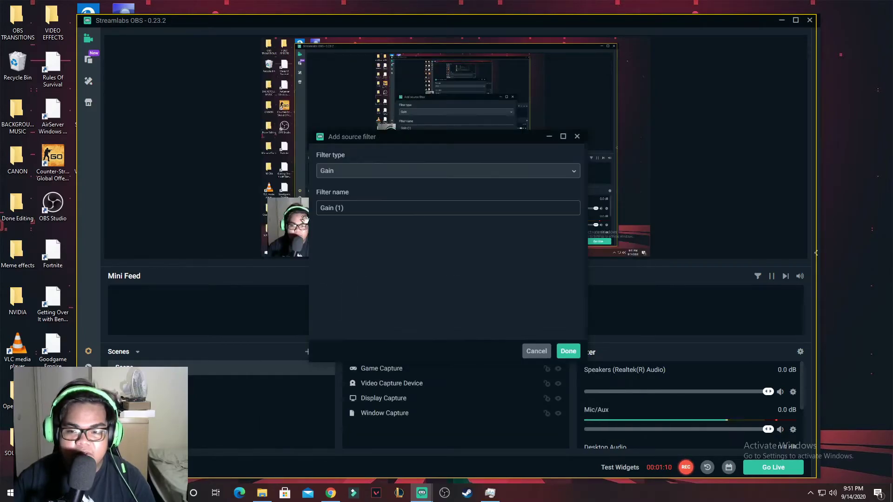
{"action": "left_click", "coordinate": [383, 176]}
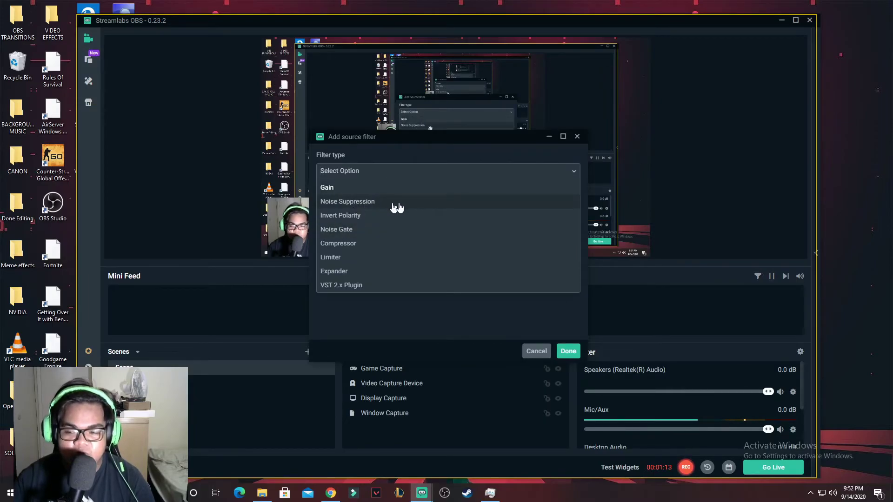
{"action": "left_click", "coordinate": [537, 351]}
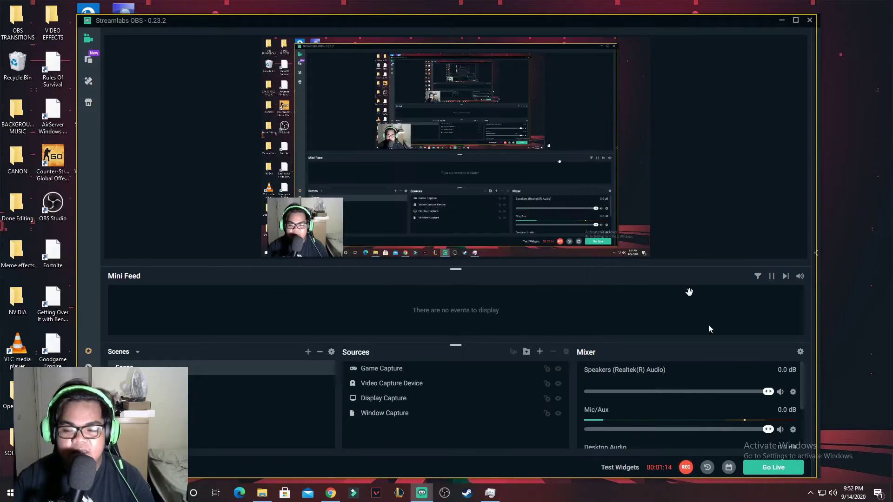
Examine the Gain amount and the Noise Suppression level on the Mic/Aux source and close its filters.
{"action": "left_click", "coordinate": [793, 430]}
{"action": "left_click", "coordinate": [787, 290]}
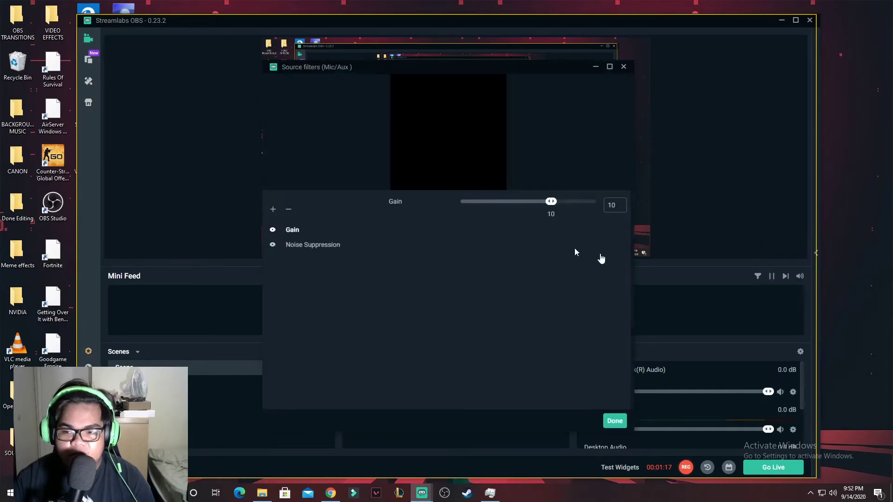
{"action": "left_click", "coordinate": [331, 247]}
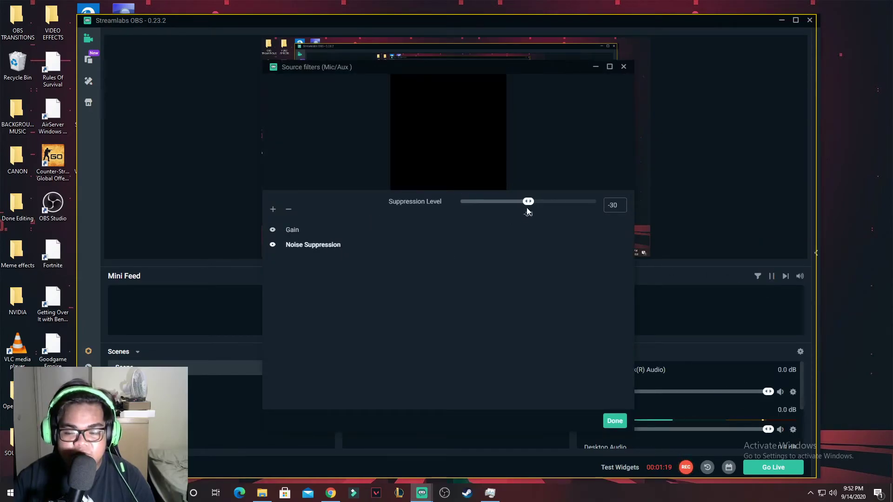
{"action": "left_click", "coordinate": [614, 421]}
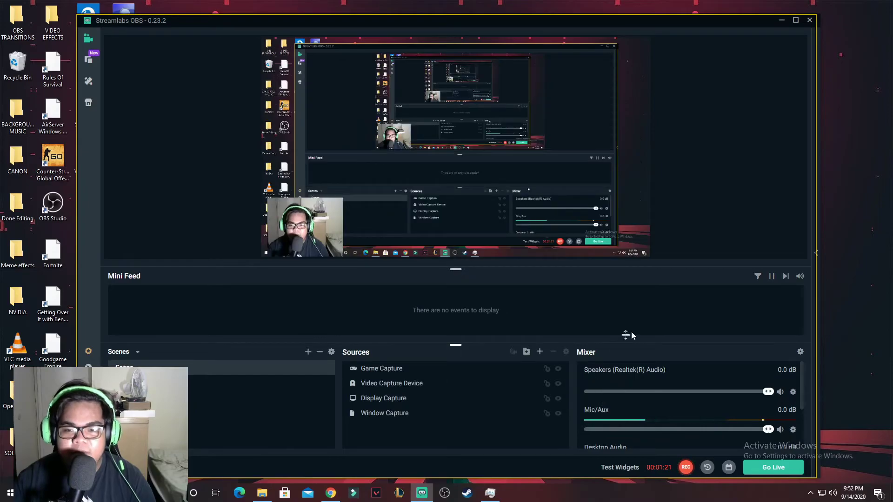